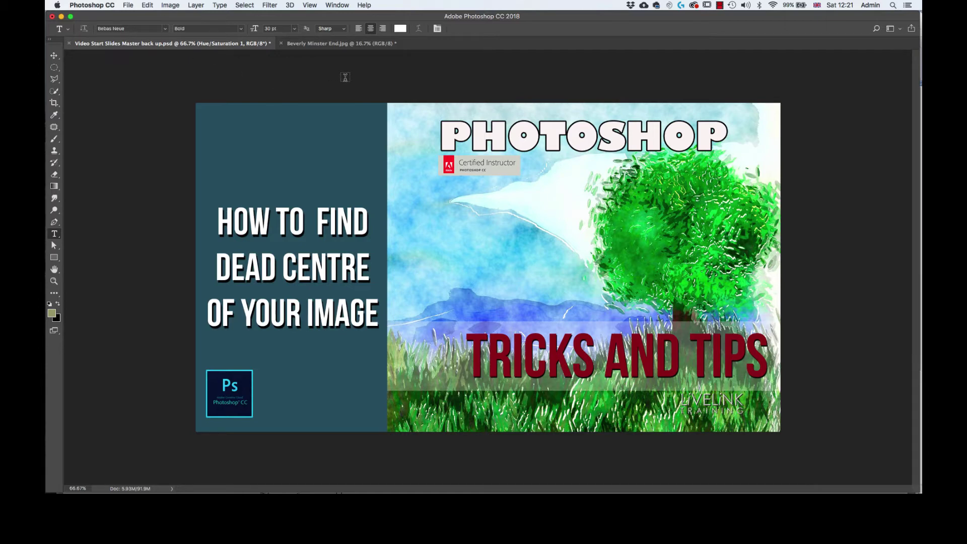
Turn on rulers and open New Guide Layout, which previews 8 columns and 2 rows.
{"action": "key", "text": "super+r"}
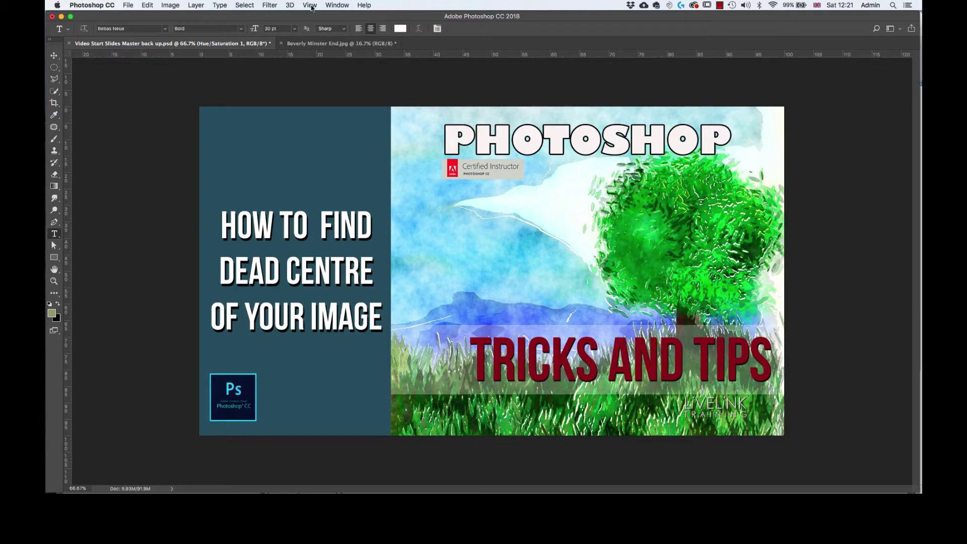
{"action": "left_click", "coordinate": [310, 7]}
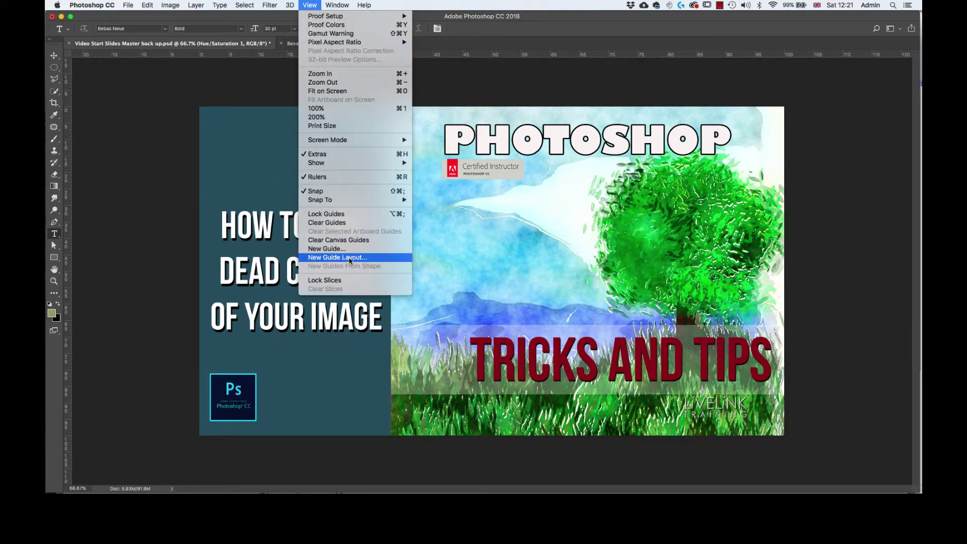
{"action": "left_click", "coordinate": [350, 258]}
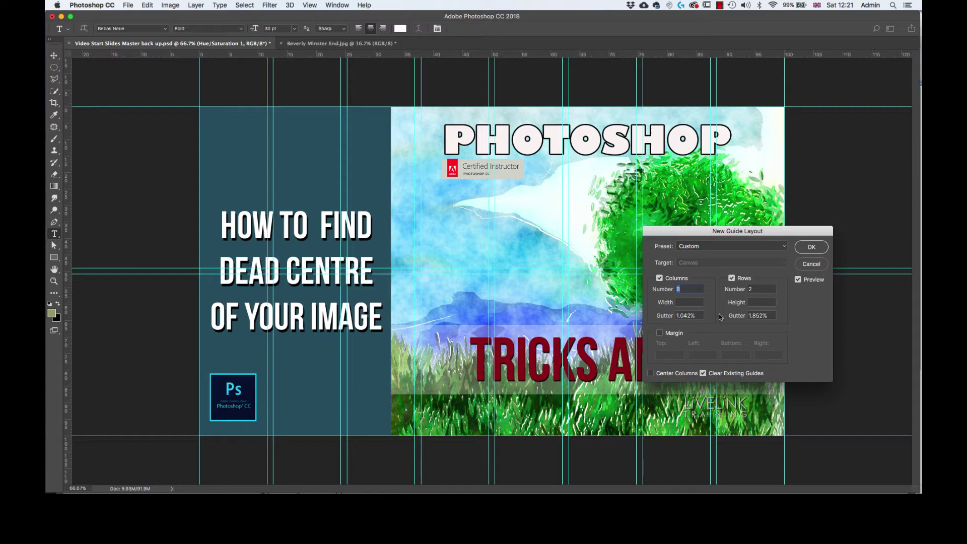
Set 2 columns and 2 rows with 0 gutters, 50% column width and 50 height.
{"action": "type", "text": "2"}
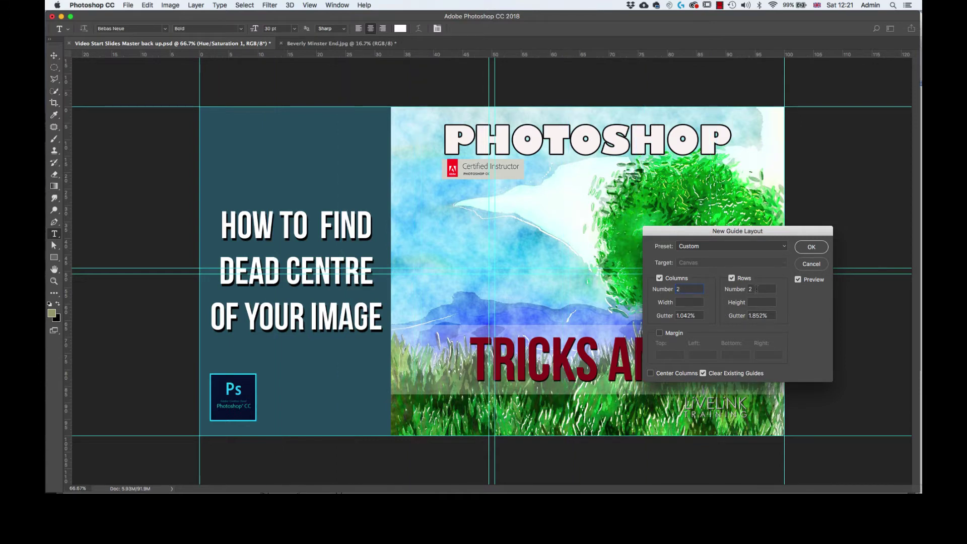
{"action": "left_click", "coordinate": [756, 289]}
{"action": "type", "text": "2"}
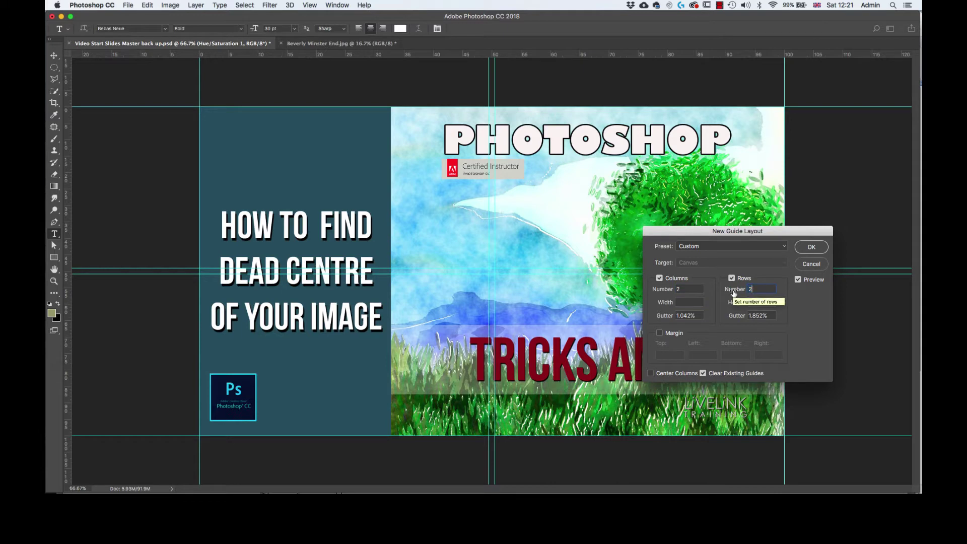
{"action": "left_click", "coordinate": [696, 316]}
{"action": "type", "text": "0"}
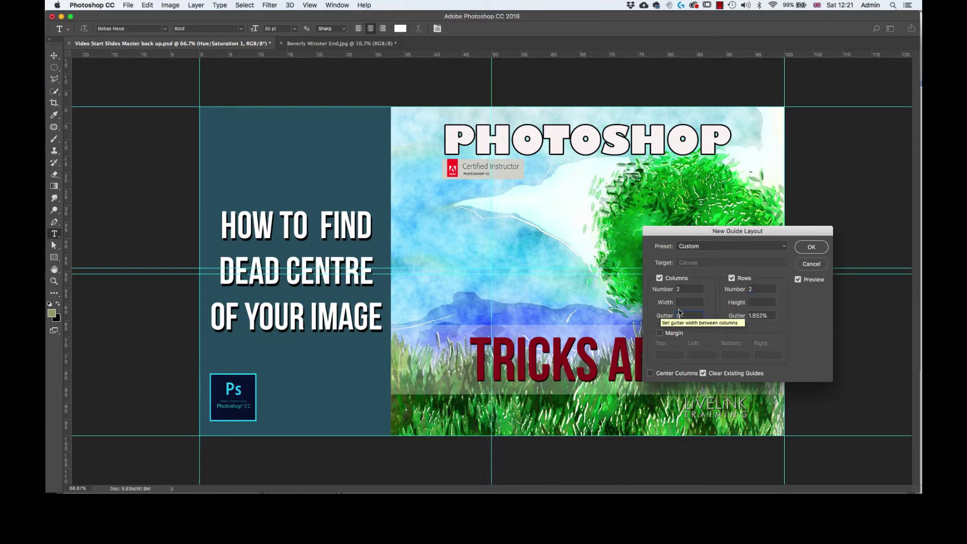
{"action": "left_click", "coordinate": [753, 316]}
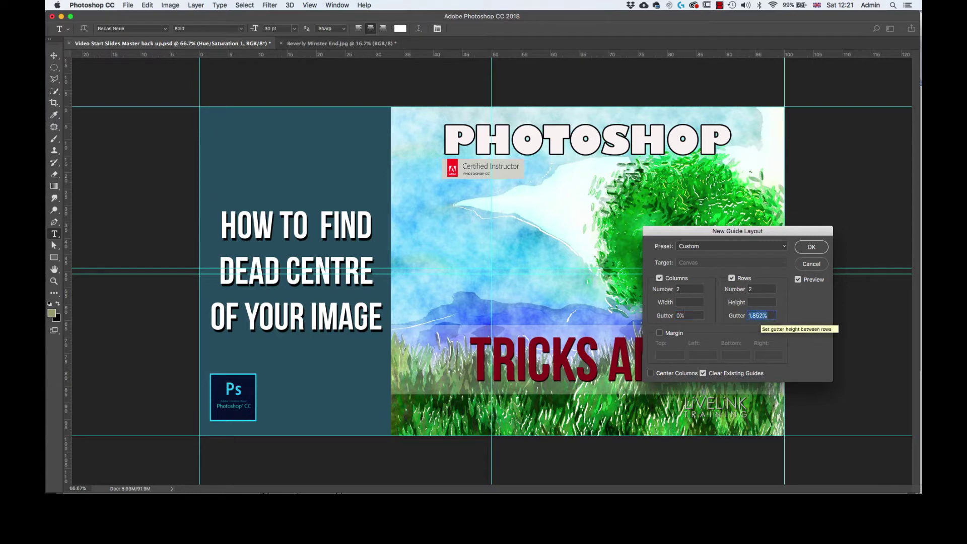
{"action": "type", "text": "0"}
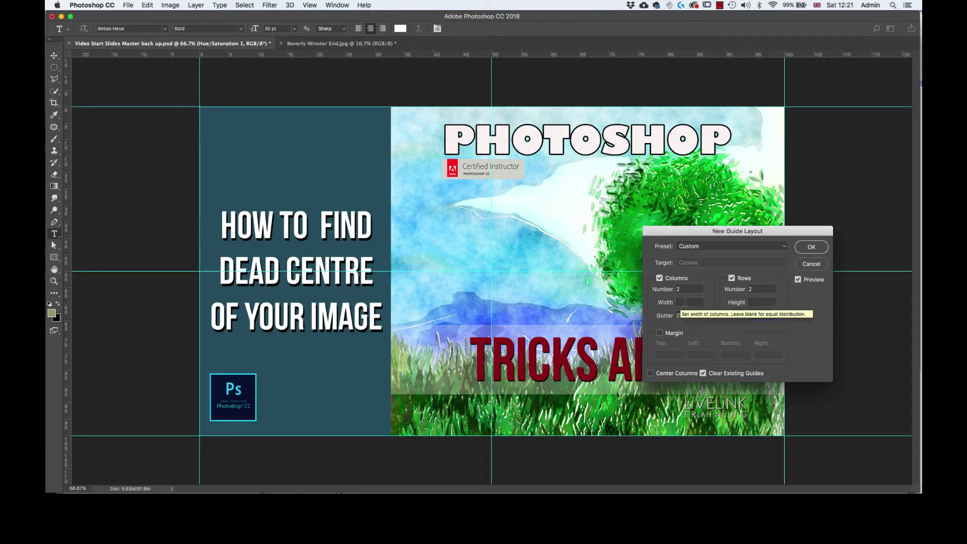
{"action": "left_click", "coordinate": [699, 302]}
{"action": "type", "text": "50"}
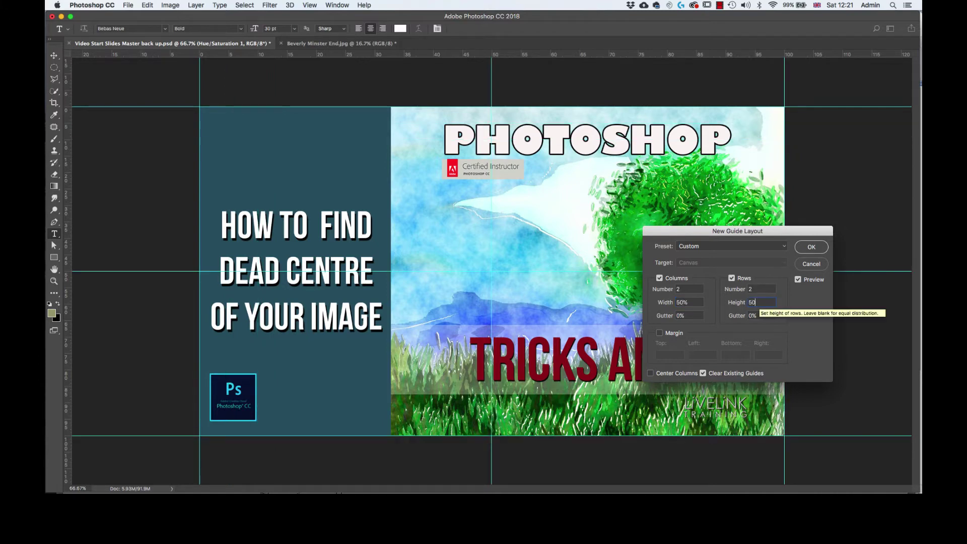
{"action": "type", "text": "50"}
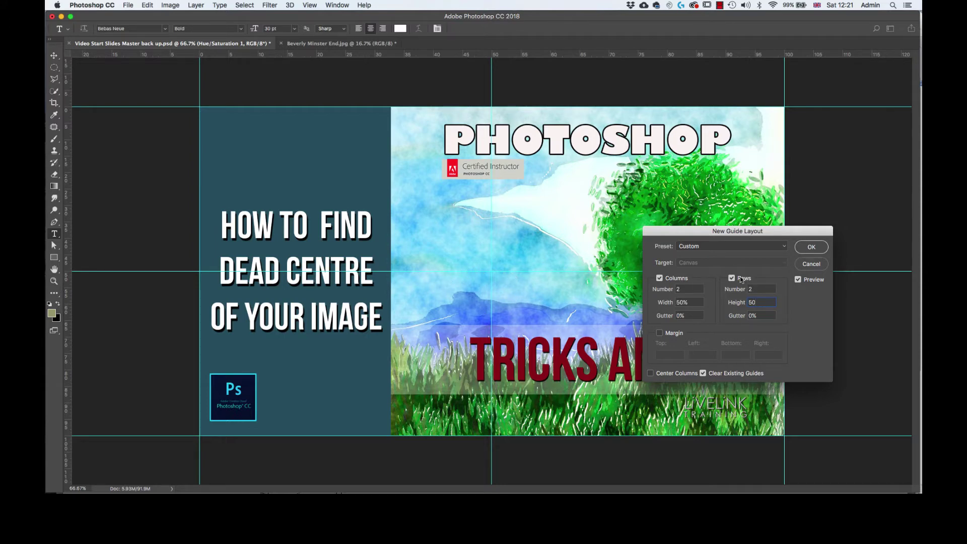
Save the current guide layout as a preset named 'Centre of Document'.
{"action": "left_click", "coordinate": [784, 247]}
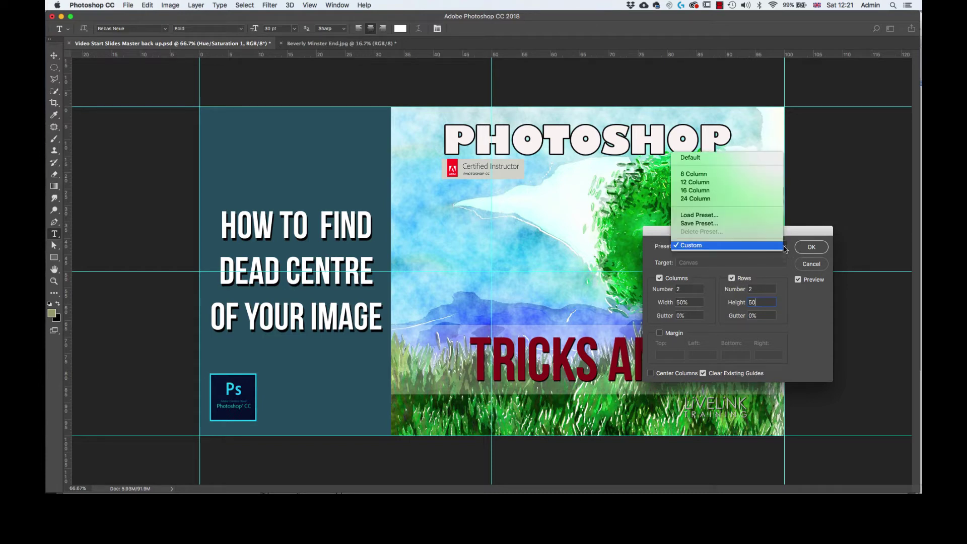
{"action": "left_click", "coordinate": [712, 224]}
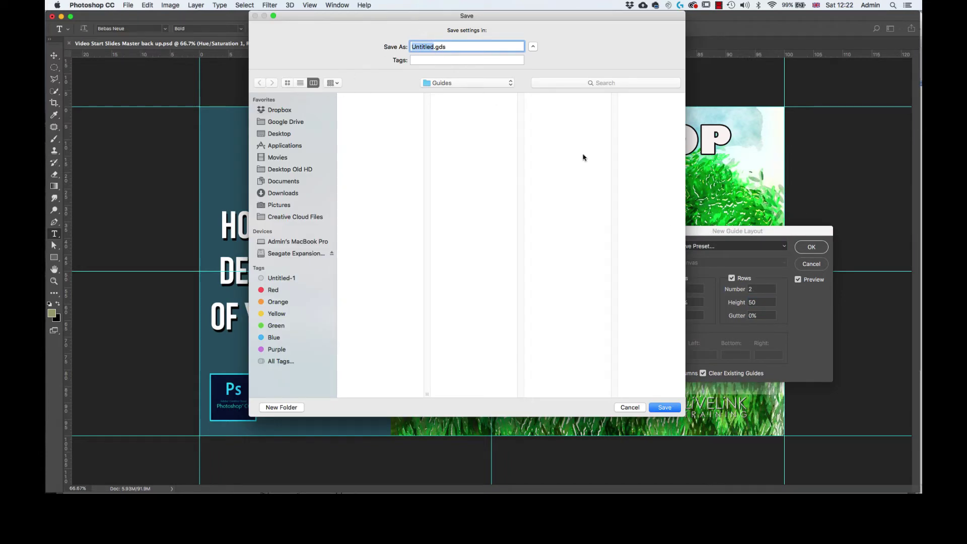
{"action": "type", "text": "Centre of Document"}
{"action": "left_click", "coordinate": [663, 407]}
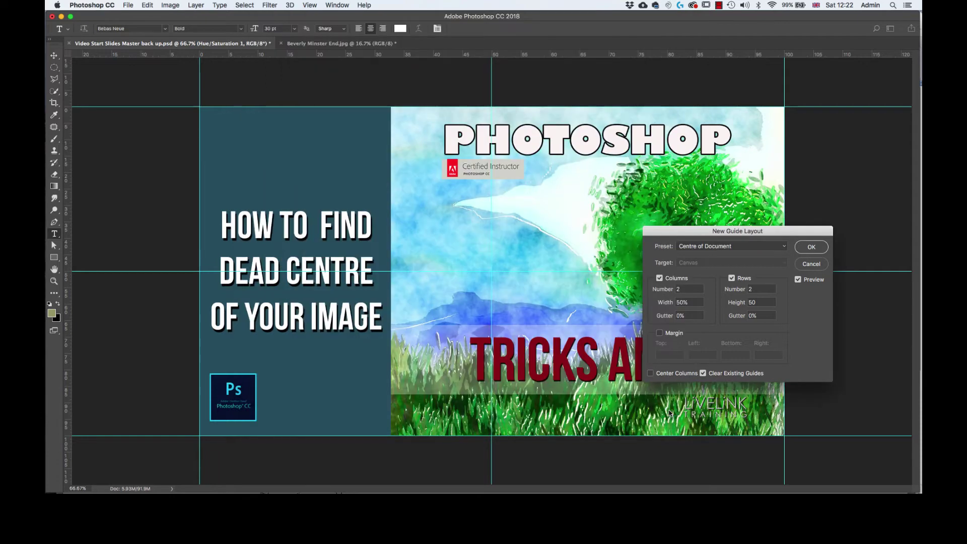
Apply the centre guides to the slide, then toggle them with Cmd+; so they end hidden.
{"action": "left_click", "coordinate": [811, 249]}
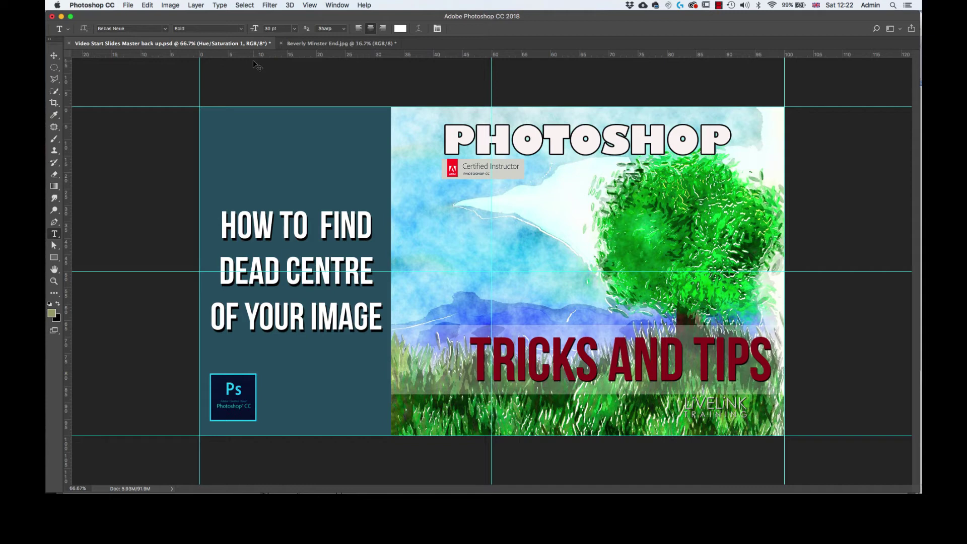
{"action": "key", "text": "super+semicolon"}
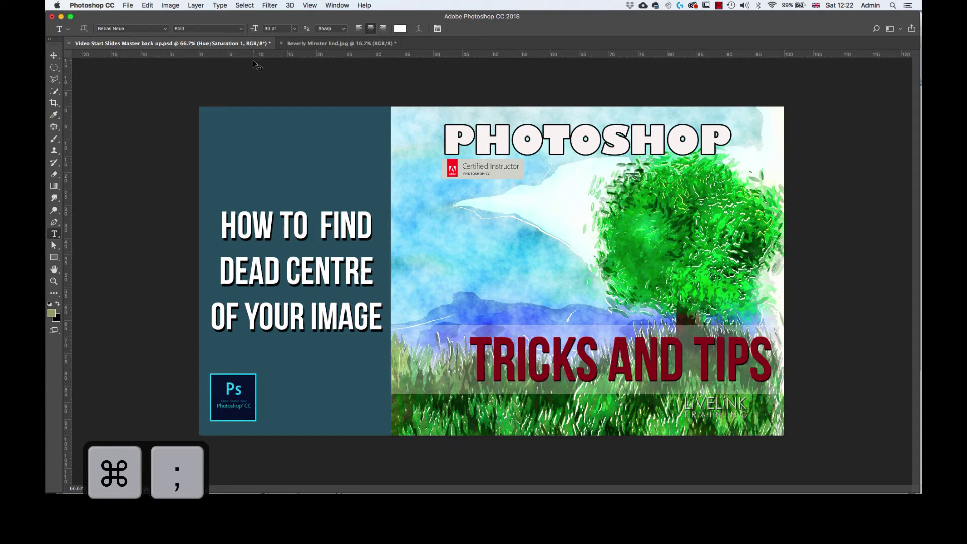
{"action": "key", "text": "super+semicolon"}
{"action": "key", "text": "super+semicolon"}
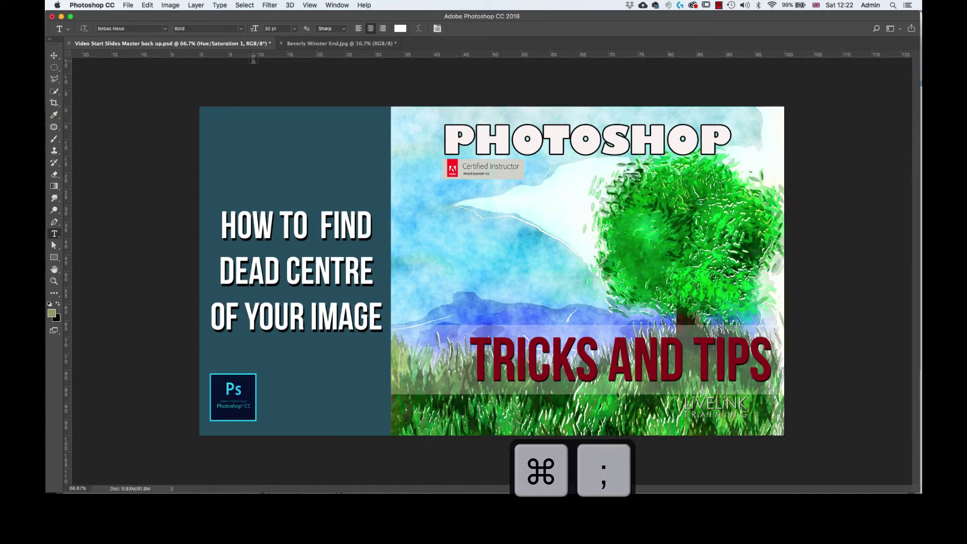
On Beverly Minster End.jpg, apply the Centre of Document guide layout preset.
{"action": "left_click", "coordinate": [337, 45]}
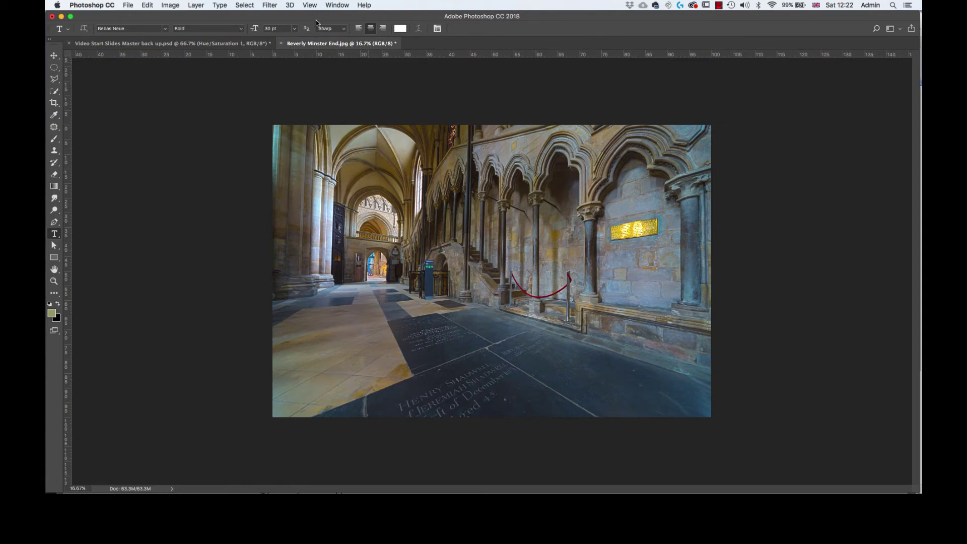
{"action": "left_click", "coordinate": [310, 5]}
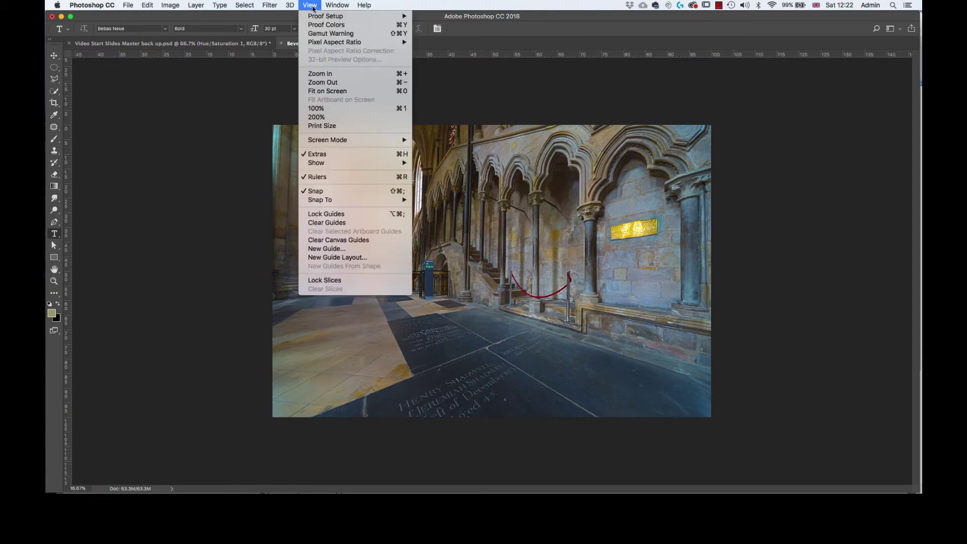
{"action": "left_click", "coordinate": [361, 257]}
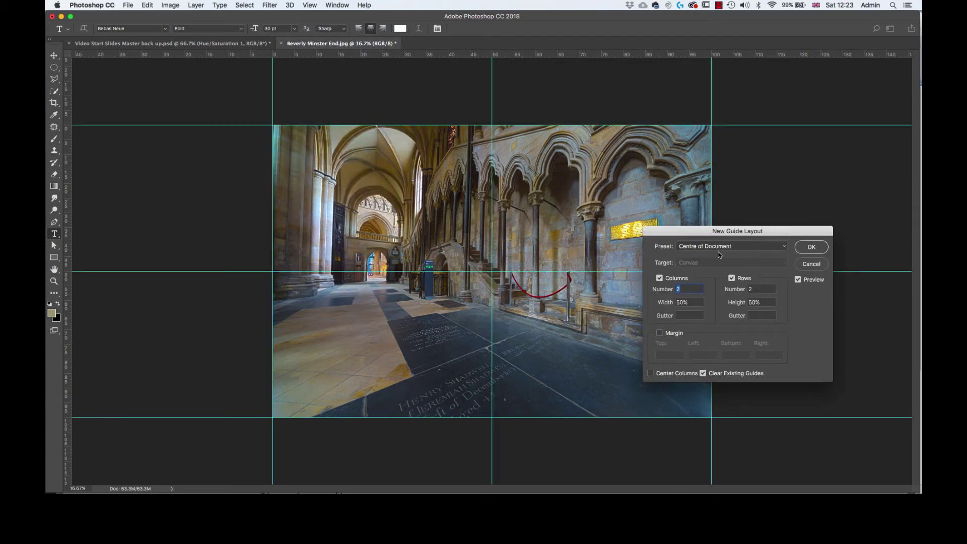
{"action": "left_click", "coordinate": [784, 247]}
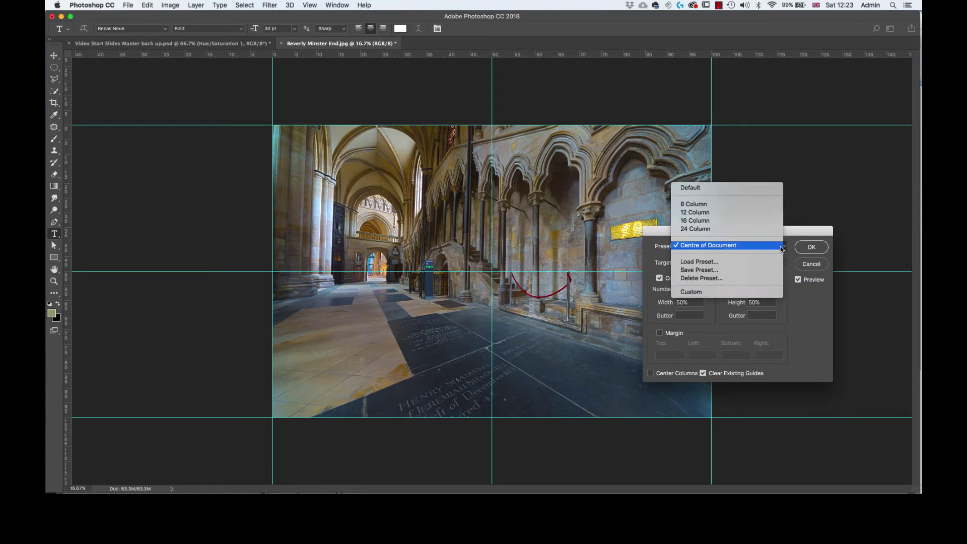
{"action": "left_click", "coordinate": [734, 247]}
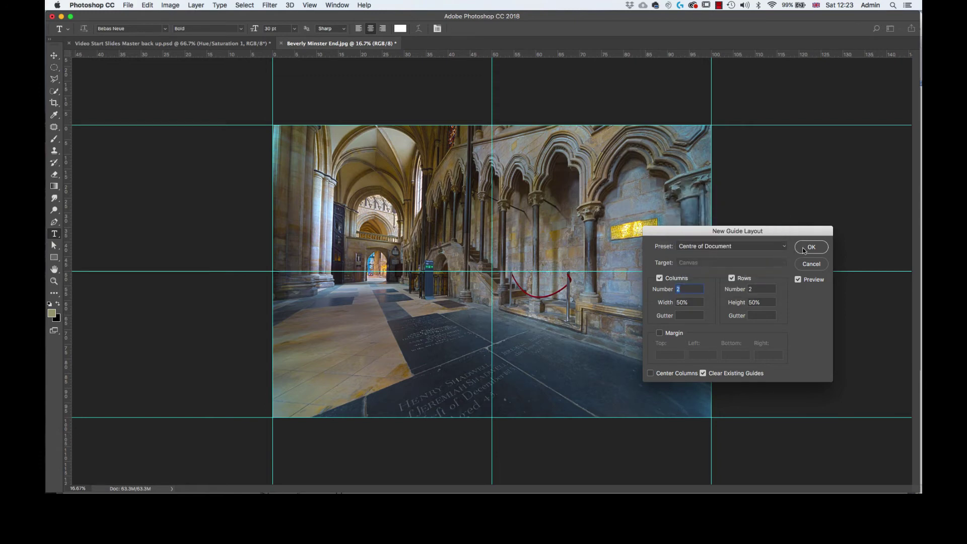
{"action": "left_click", "coordinate": [806, 247]}
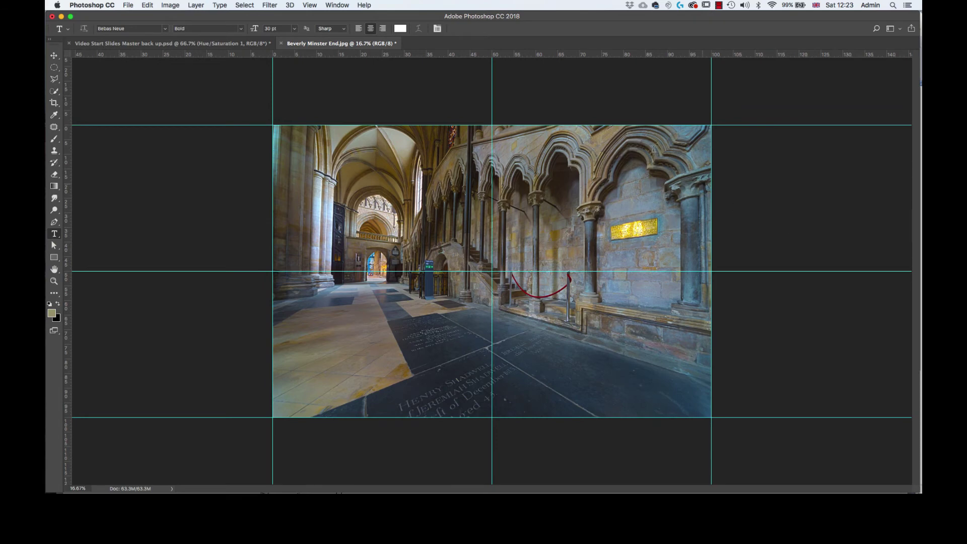
{"action": "left_click", "coordinate": [312, 5]}
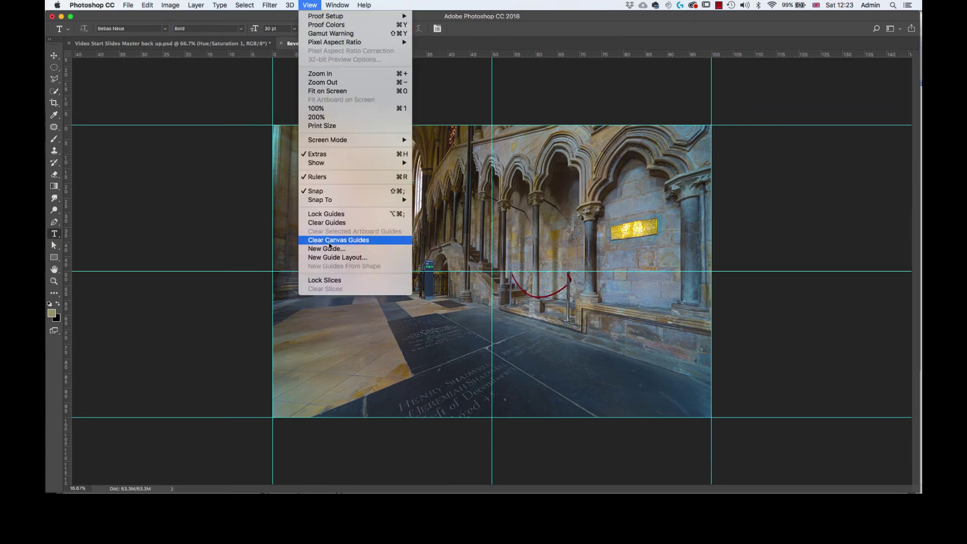
{"action": "left_click", "coordinate": [354, 257]}
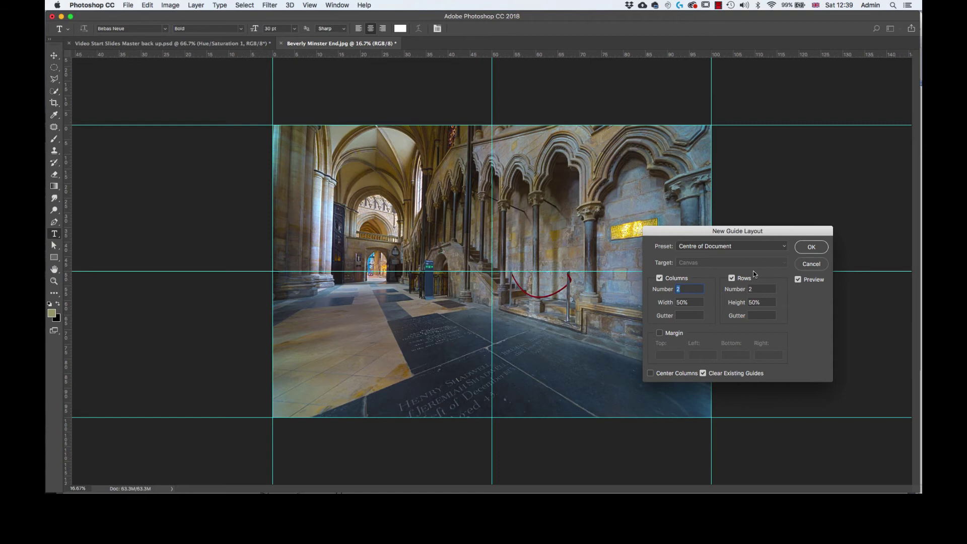
{"action": "left_click", "coordinate": [809, 266]}
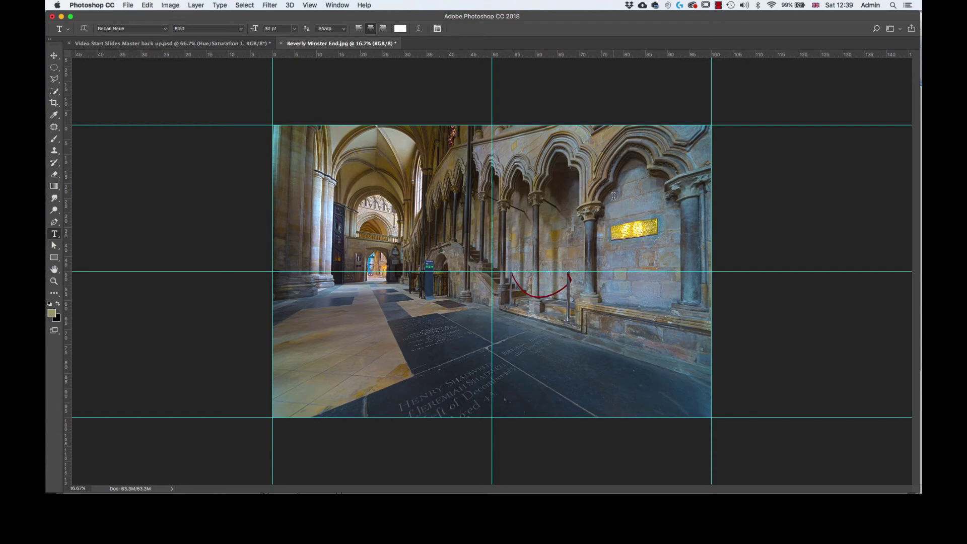
{"action": "key", "text": "super+semicolon"}
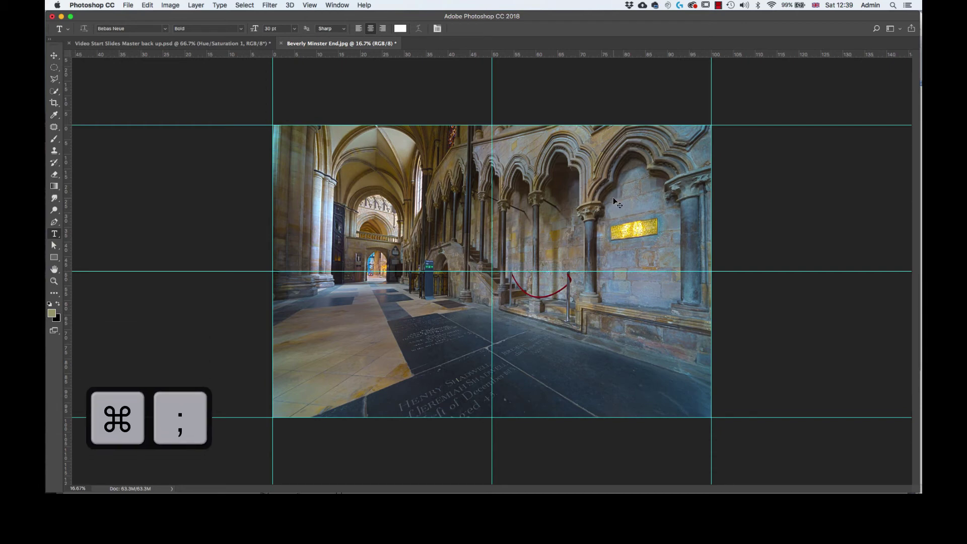
{"action": "key", "text": "super+semicolon"}
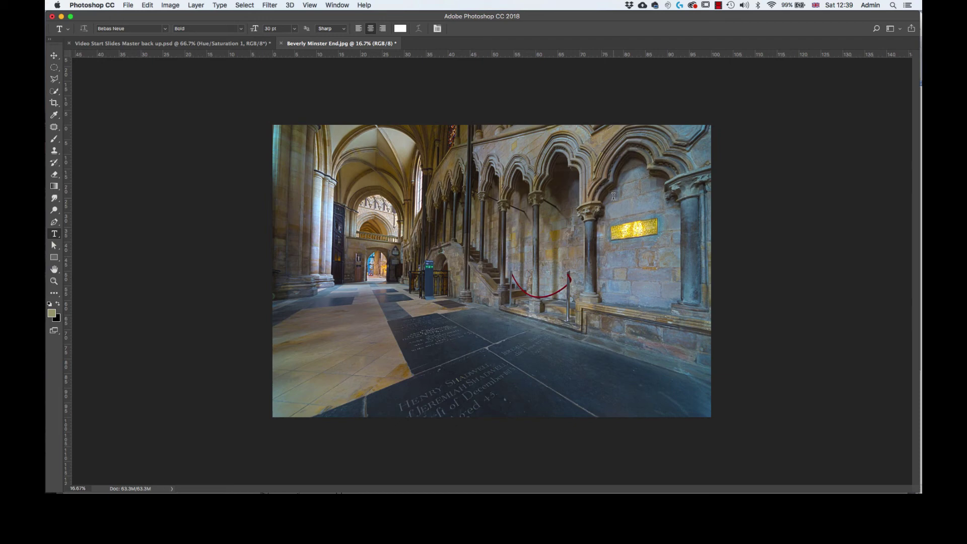
{"action": "key", "text": "super+semicolon"}
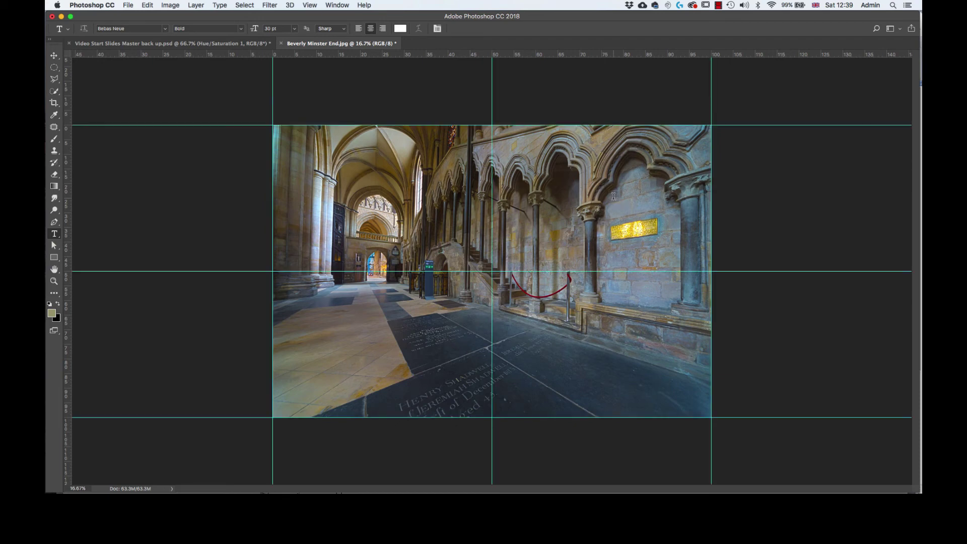